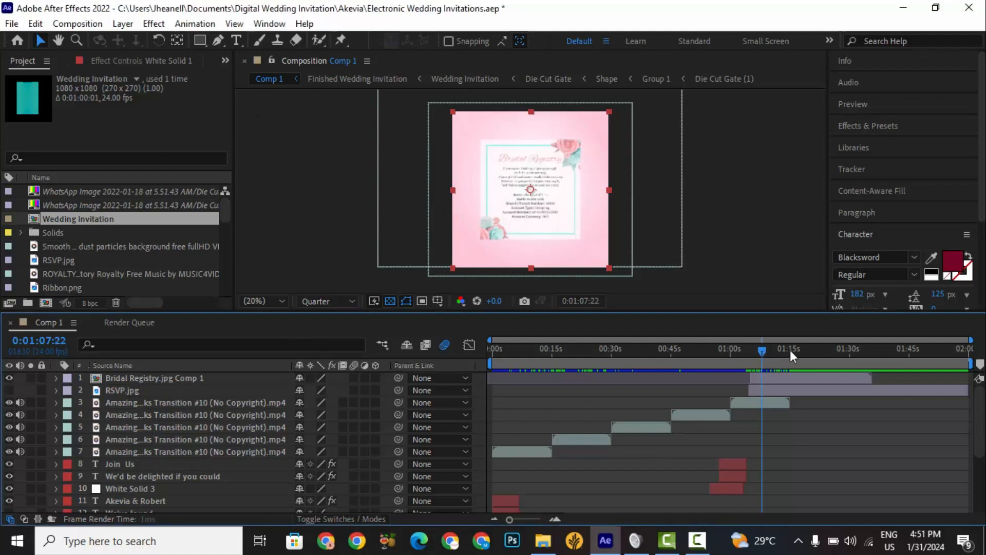
# Switch to File Explorer and check the file size of Comp 1.mov in the client's Digital Wedding Invitation folder.
pyautogui.click(536, 543)
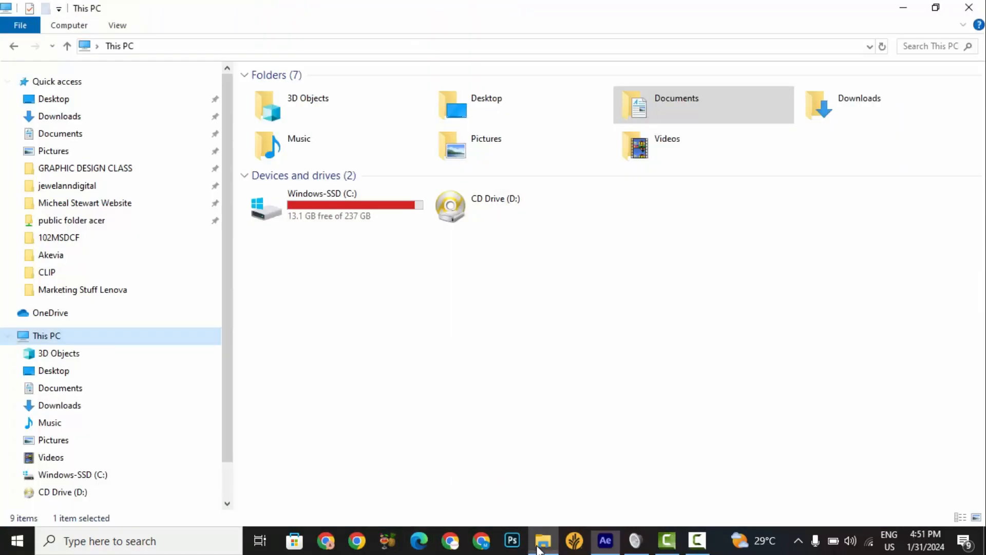
pyautogui.click(81, 254)
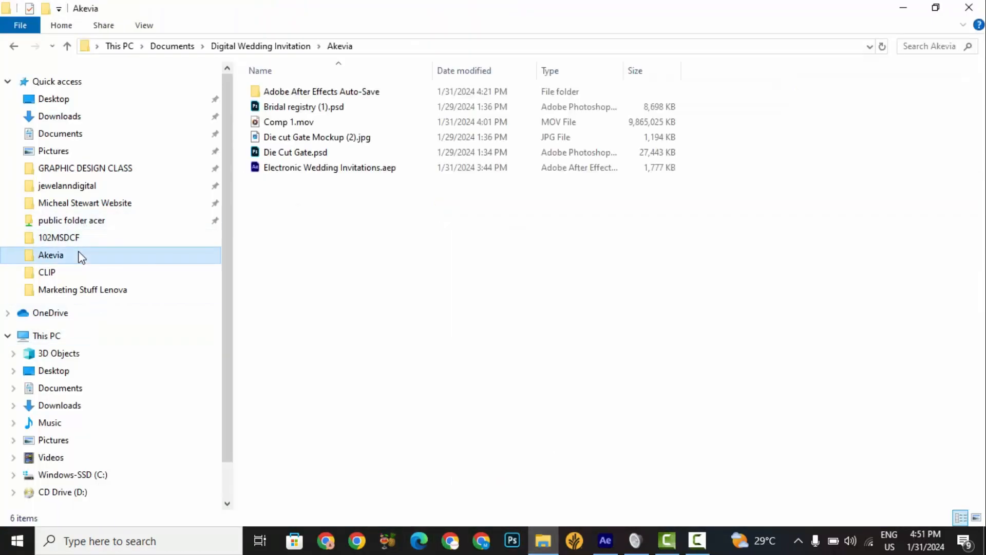
pyautogui.click(643, 128)
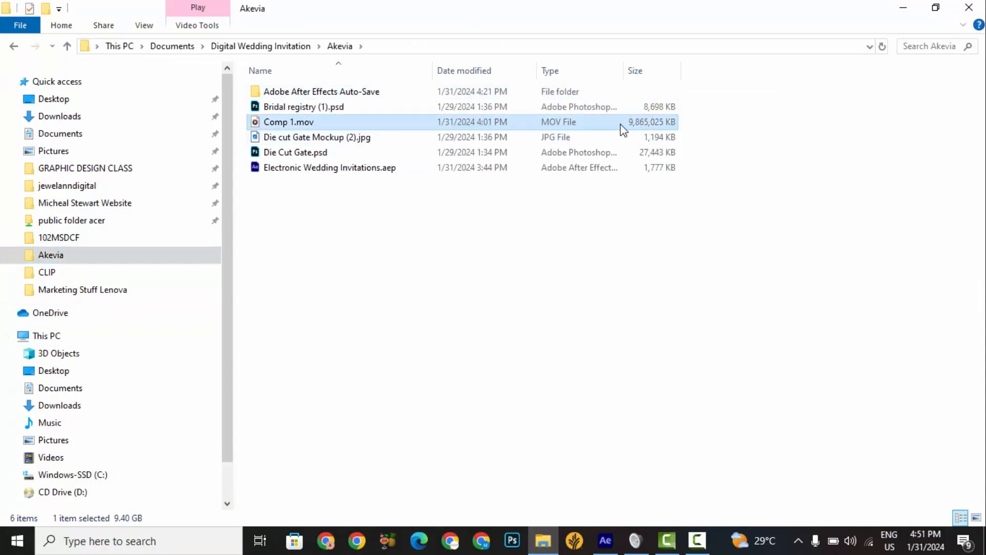
pyautogui.rightClick(623, 130)
pyautogui.click(663, 515)
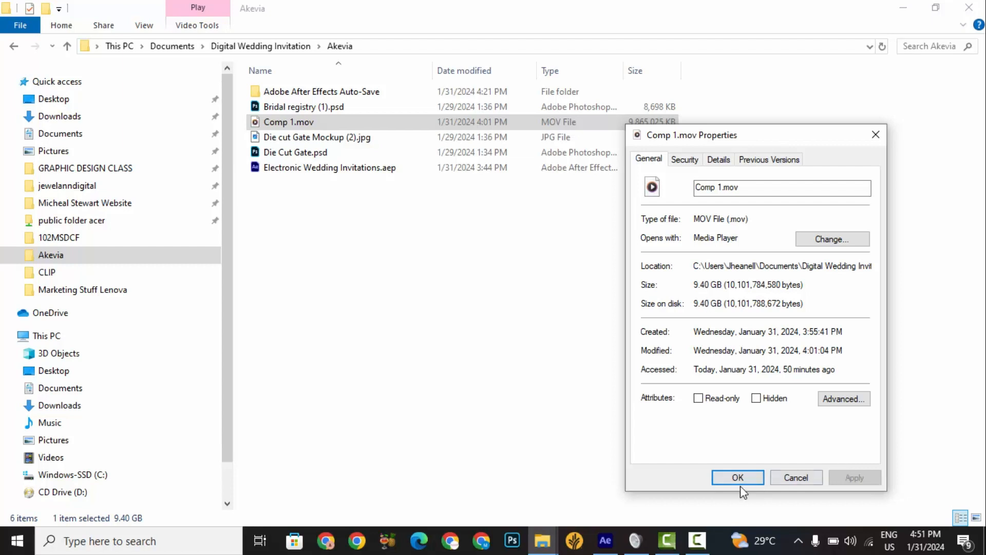
pyautogui.click(795, 476)
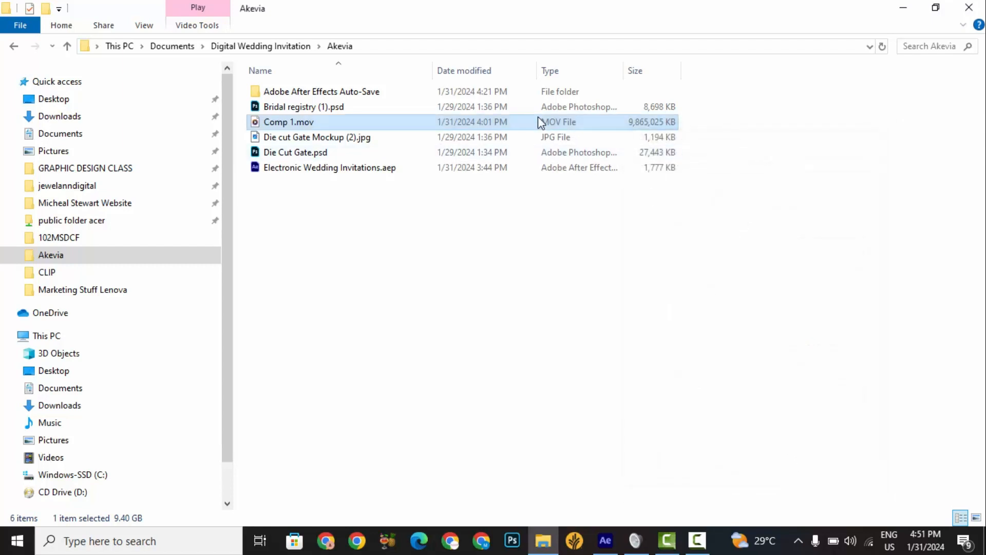
# Search Windows for HandBrake and launch it.
pyautogui.click(140, 545)
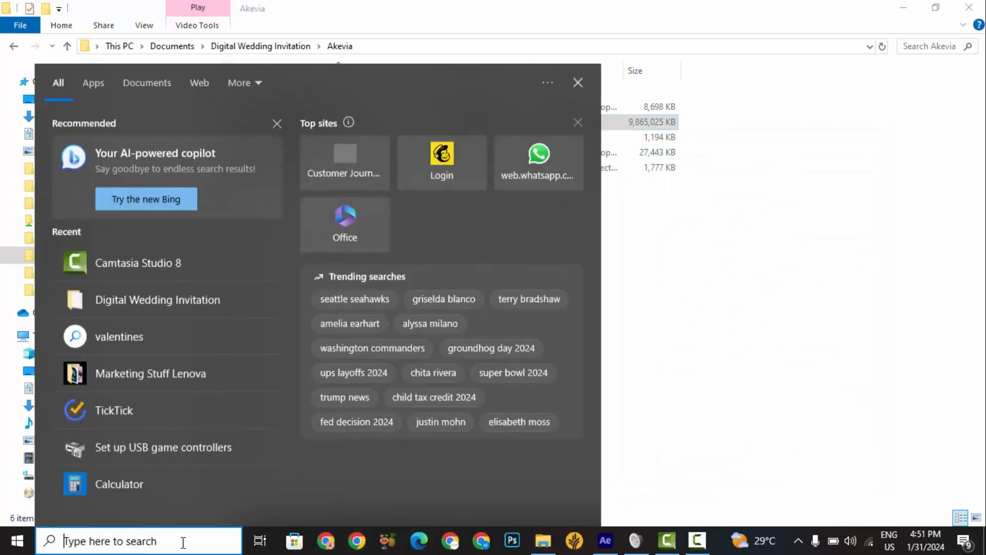
pyautogui.write('ha')
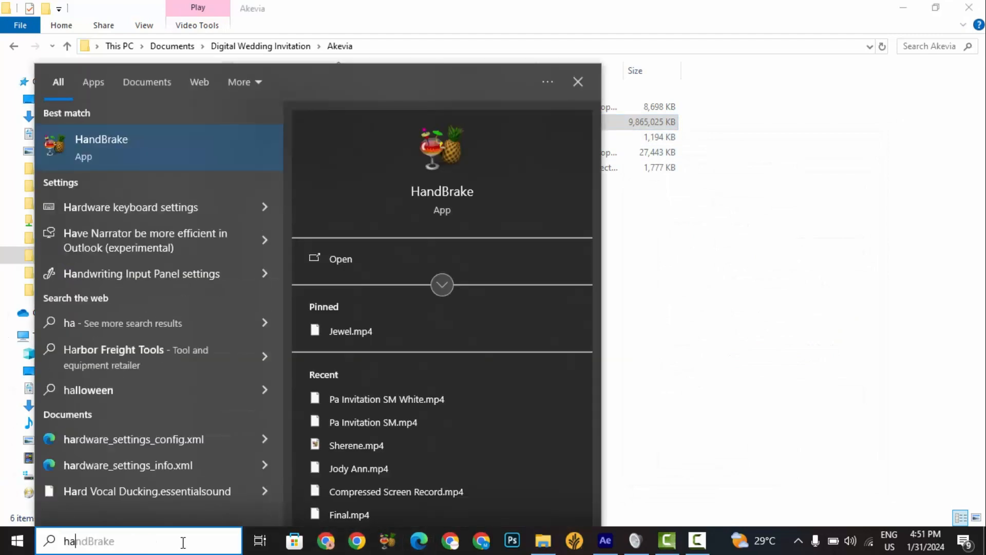
pyautogui.write('n')
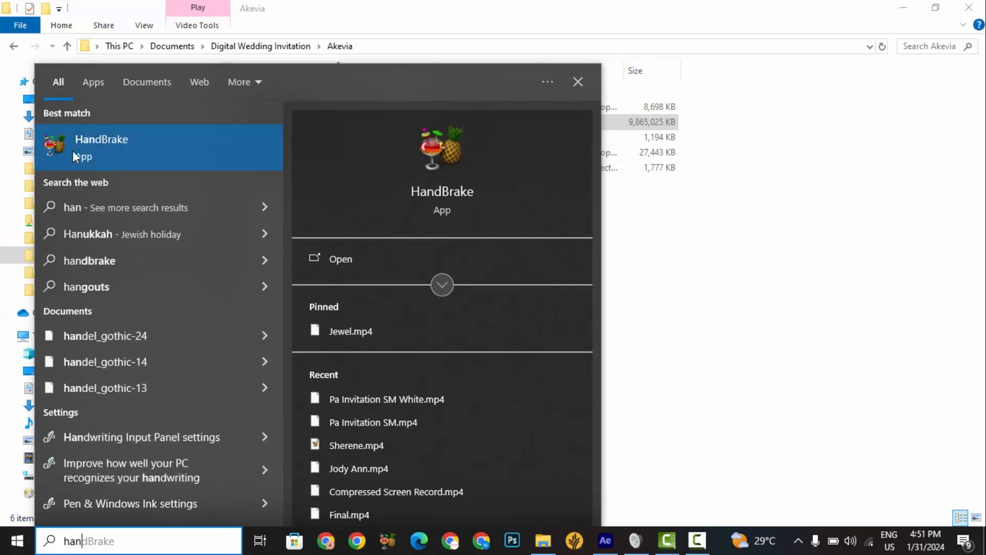
pyautogui.click(124, 149)
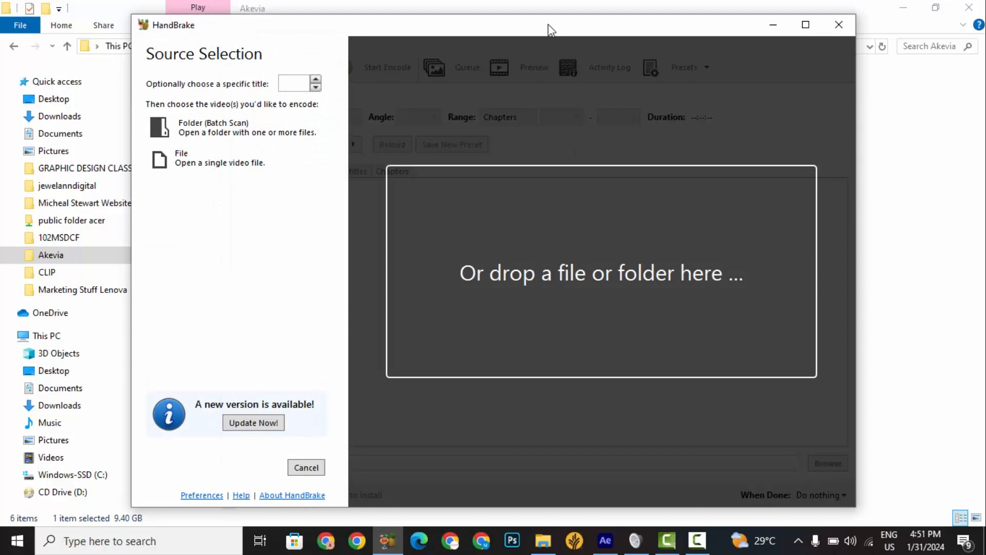
# Load Comp 1.mov from the open folder into HandBrake as the source video.
pyautogui.moveTo(548, 24); pyautogui.dragTo(655, 23)
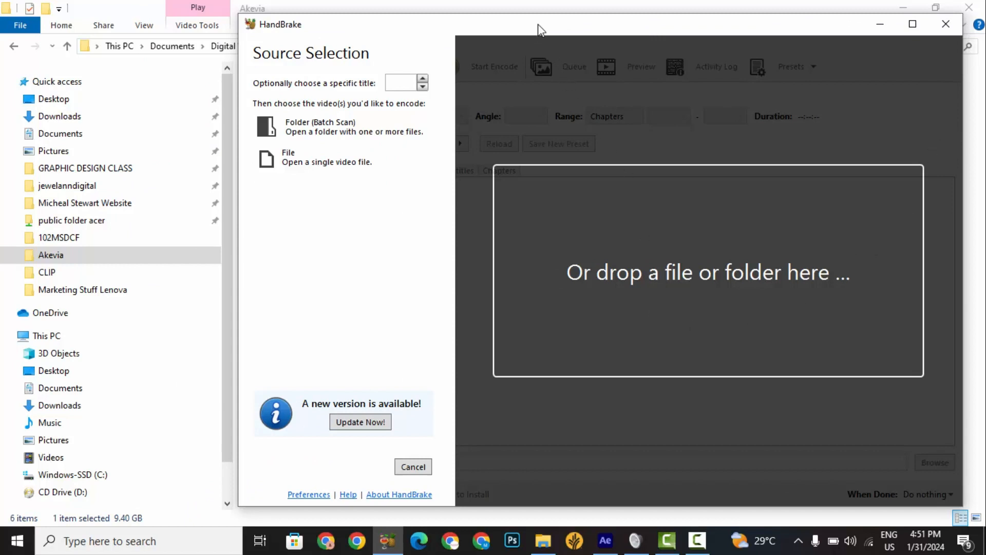
pyautogui.moveTo(540, 29); pyautogui.dragTo(744, 24)
pyautogui.moveTo(287, 122); pyautogui.dragTo(649, 184)
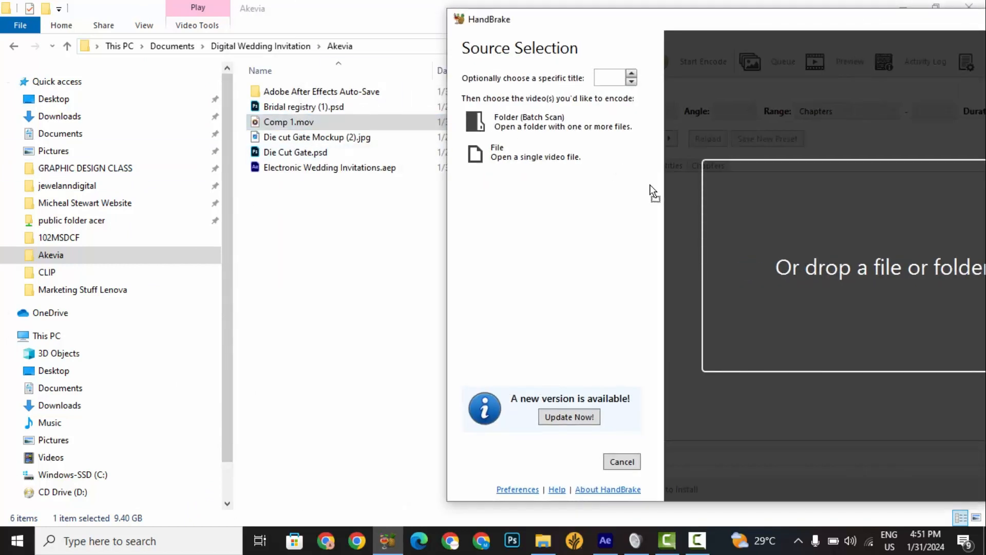
pyautogui.moveTo(759, 255); pyautogui.dragTo(759, 255)
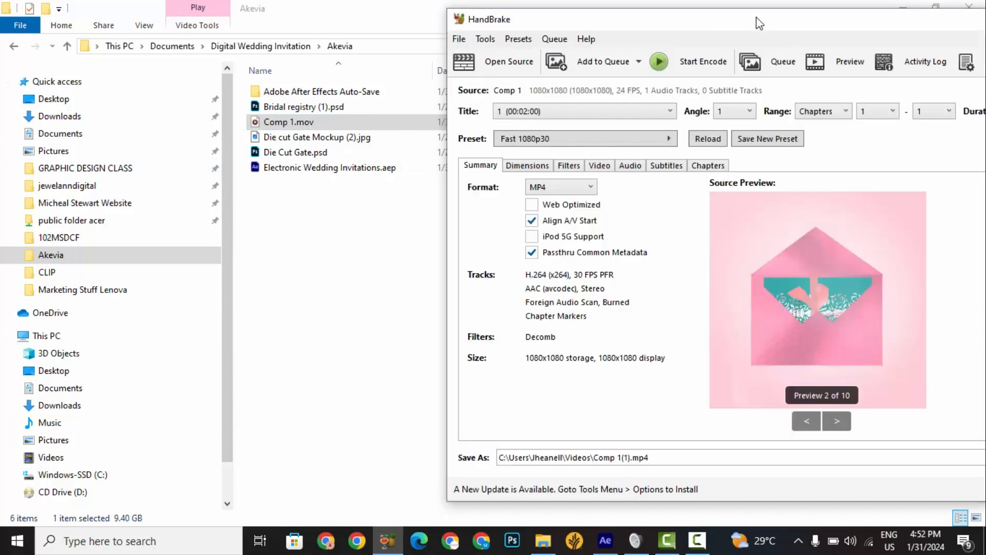
pyautogui.moveTo(756, 17); pyautogui.dragTo(540, 12)
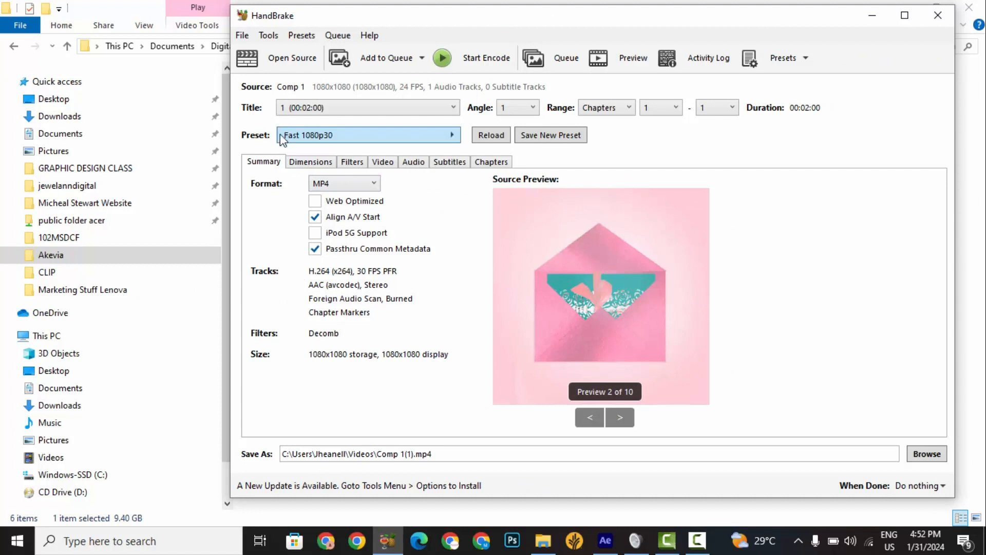
# Review the output dimensions and the video encoding settings, including the available video encoders.
pyautogui.click(309, 163)
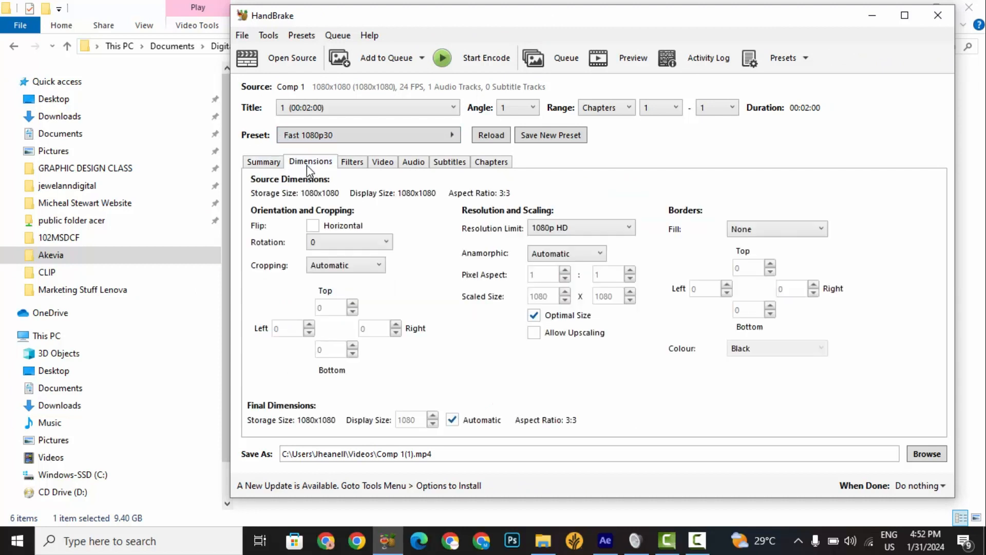
pyautogui.click(385, 164)
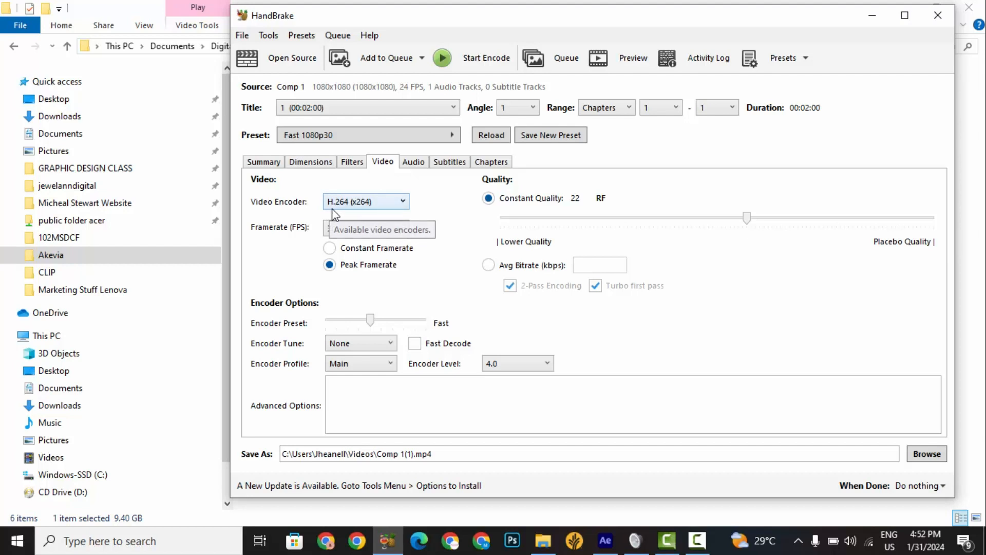
pyautogui.click(371, 204)
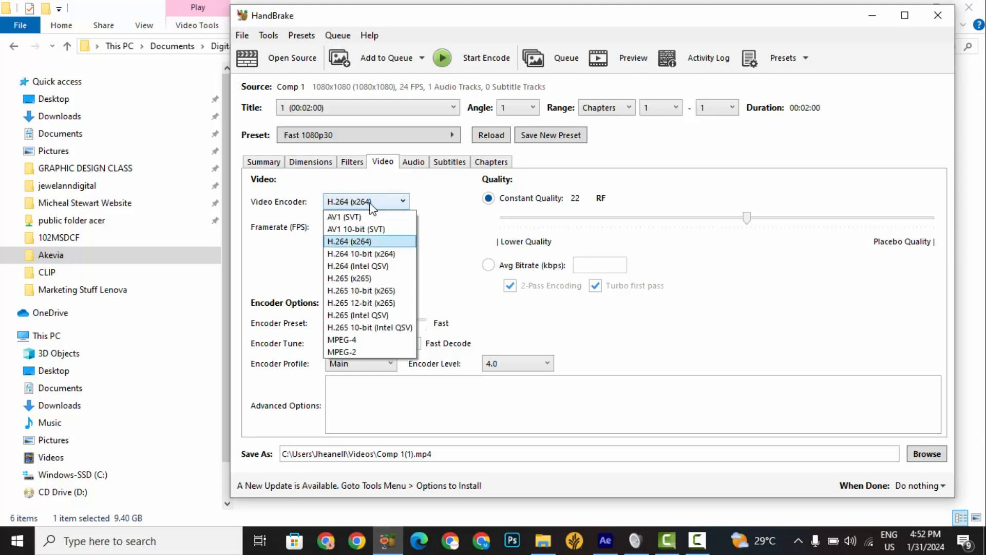
pyautogui.click(371, 203)
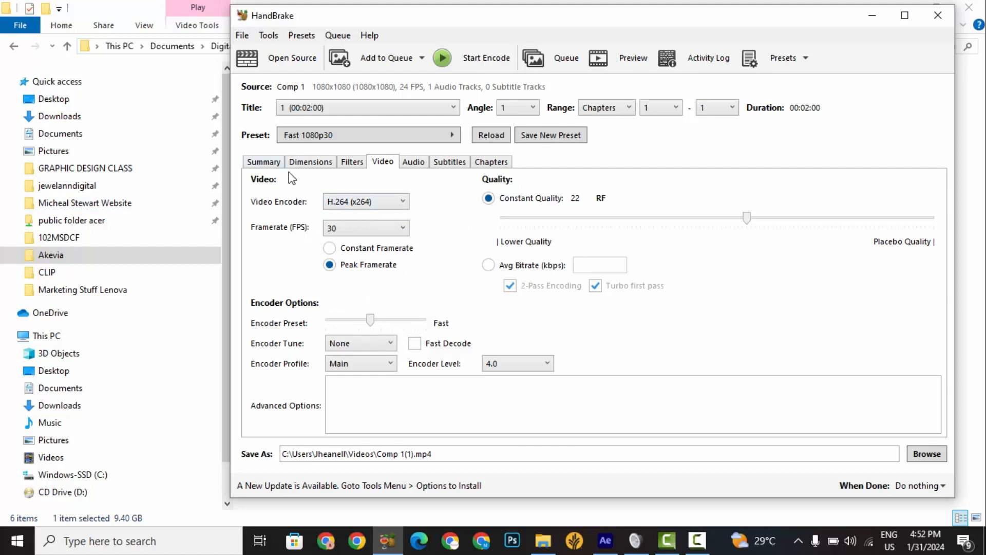
pyautogui.click(311, 162)
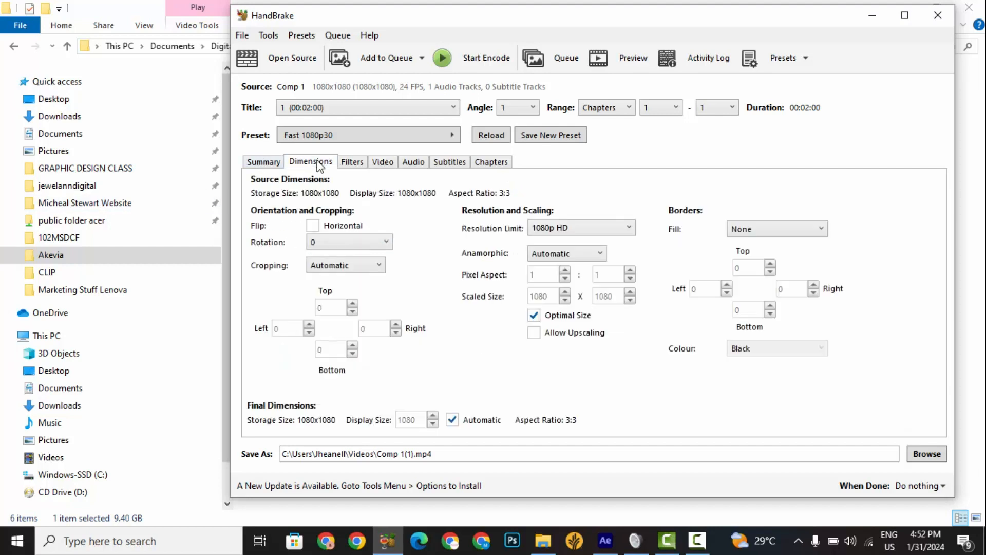
# Look through the available encoding presets without choosing a different one.
pyautogui.click(330, 136)
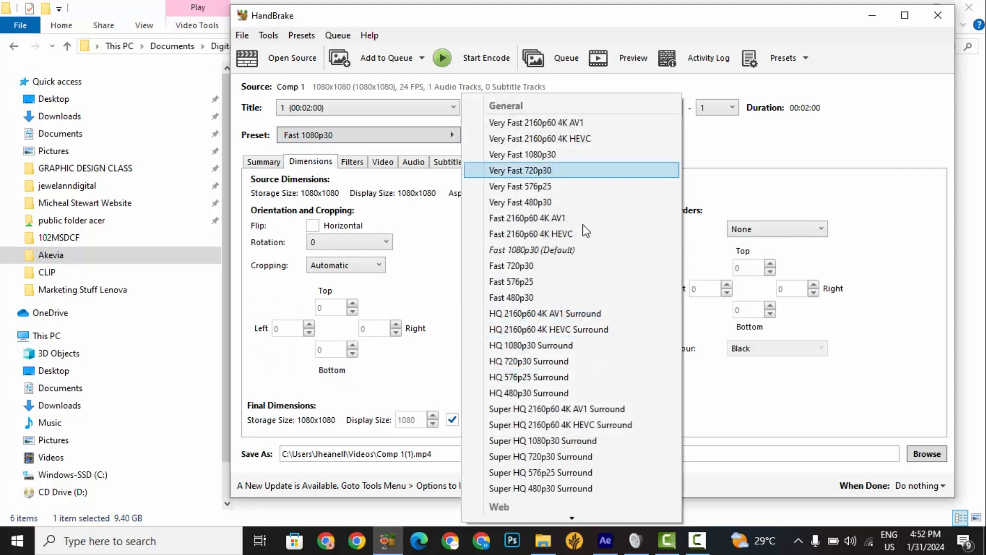
pyautogui.scroll(-1, 534, 427)
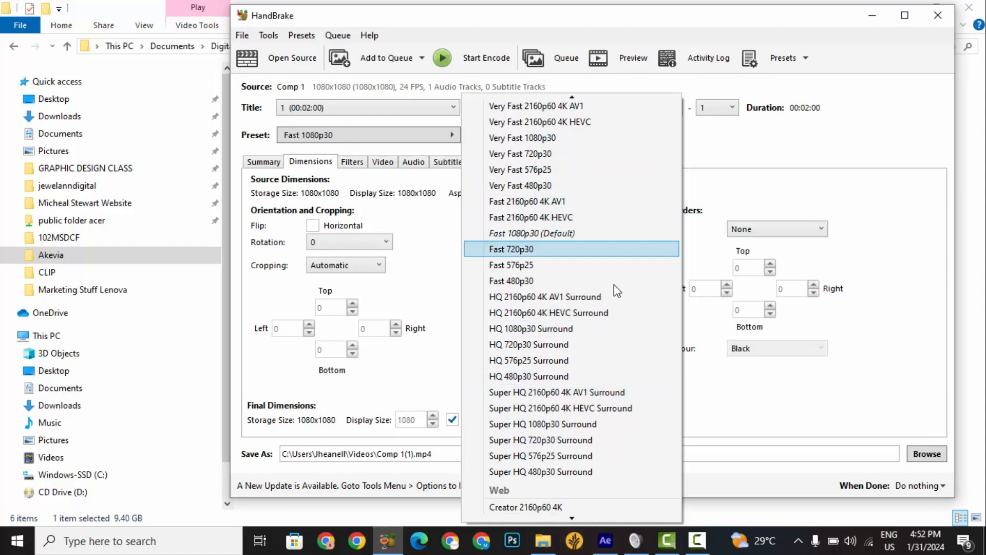
pyautogui.click(383, 135)
pyautogui.click(325, 140)
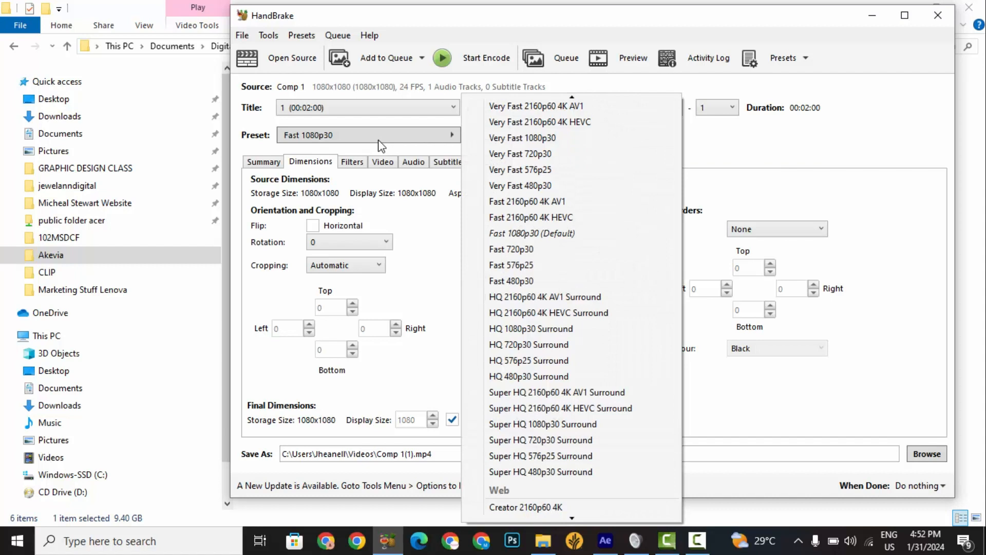
pyautogui.click(850, 187)
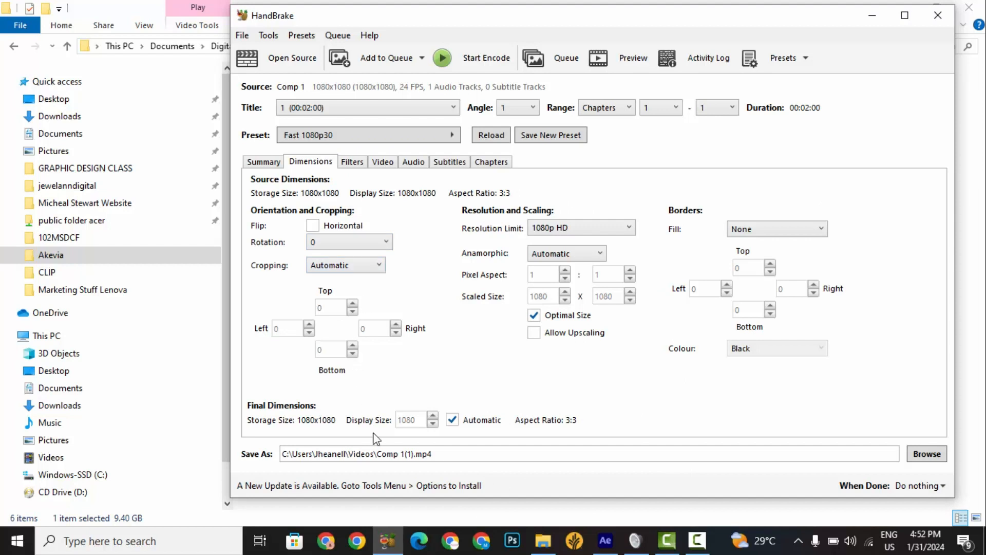
# Choose the client's Digital Wedding Invitation folder as the destination for the encoded video.
pyautogui.click(926, 455)
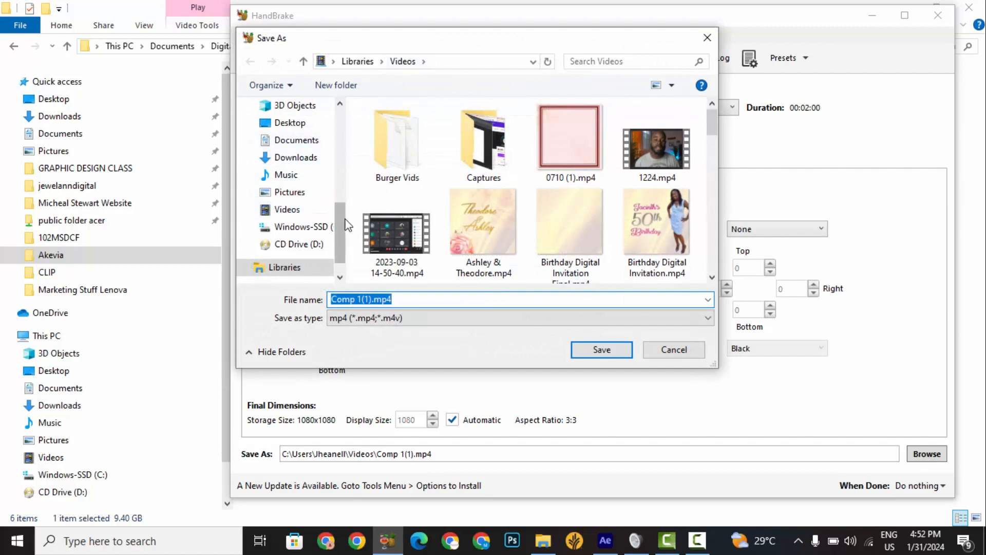
pyautogui.scroll(4, 344, 180)
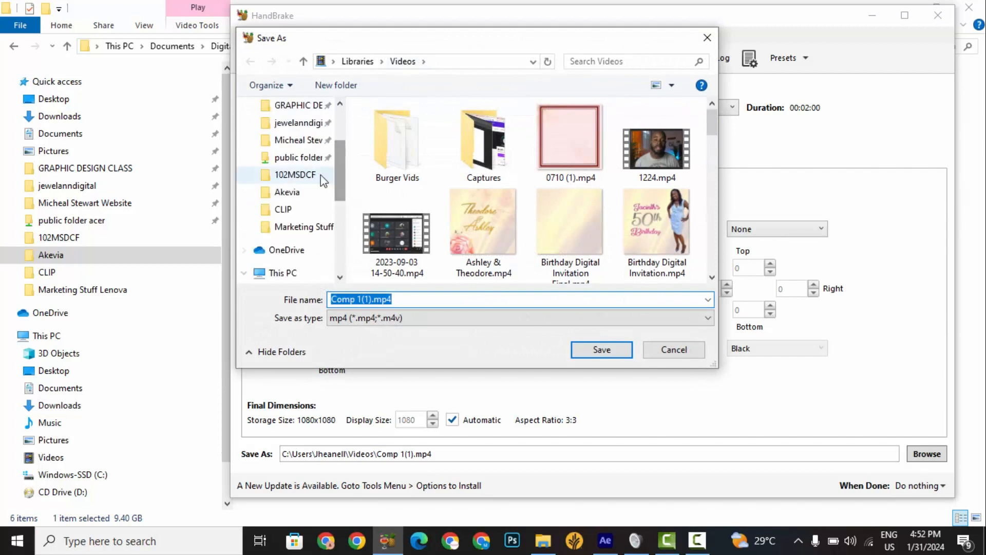
pyautogui.click(308, 192)
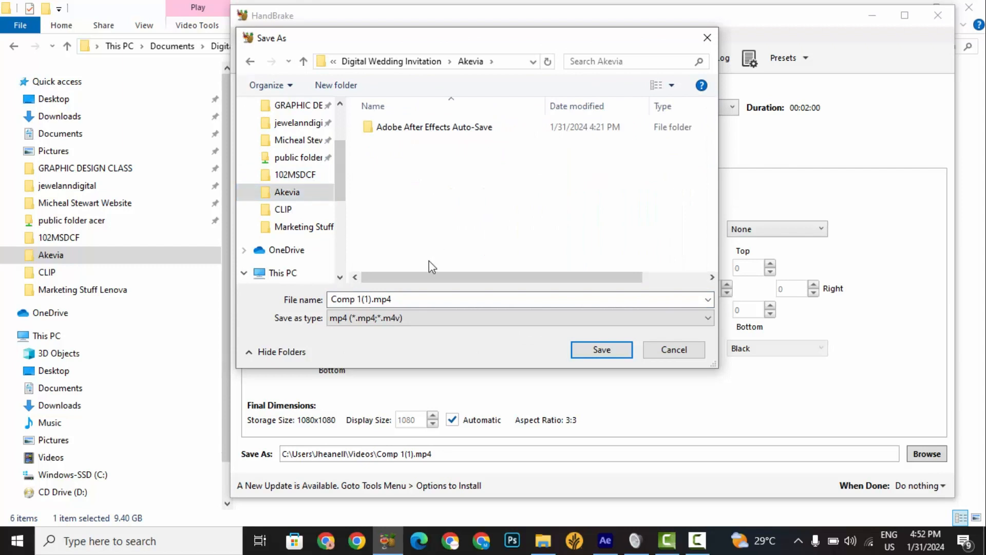
# Name the output file smaller.mp4 and start encoding the video.
pyautogui.click(372, 300)
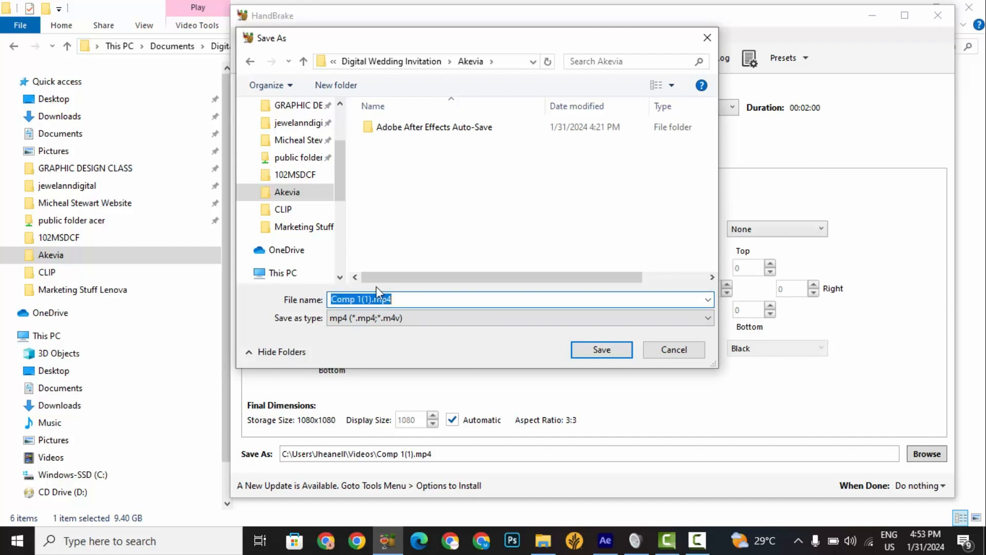
pyautogui.click(375, 300)
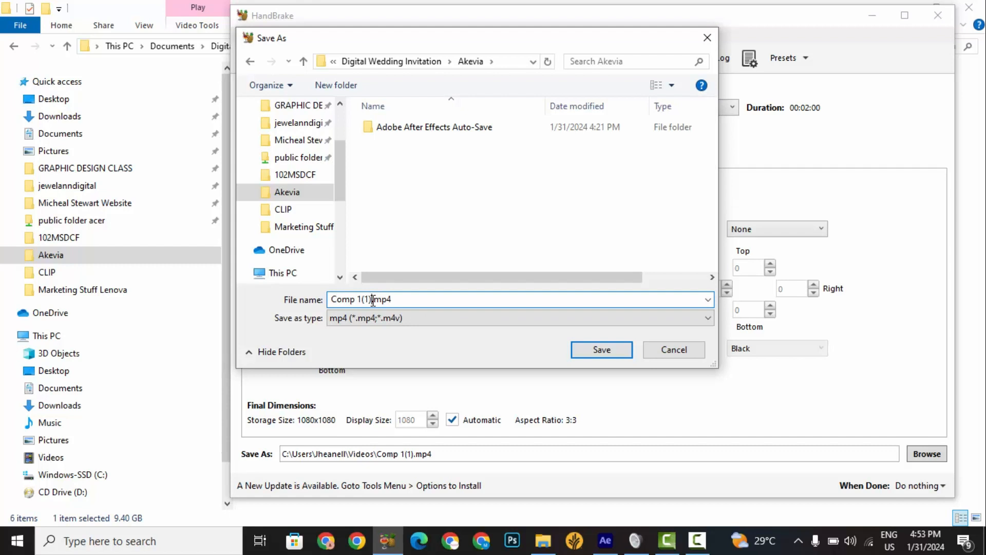
pyautogui.press('BackSpace')
pyautogui.press('BackSpace')
pyautogui.press('BackSpace')
pyautogui.press('BackSpace')
pyautogui.press('BackSpace')
pyautogui.press('BackSpace')
pyautogui.press('BackSpace')
pyautogui.press('BackSpace')
pyautogui.press('BackSpace')
pyautogui.write('smaller')
pyautogui.click(613, 353)
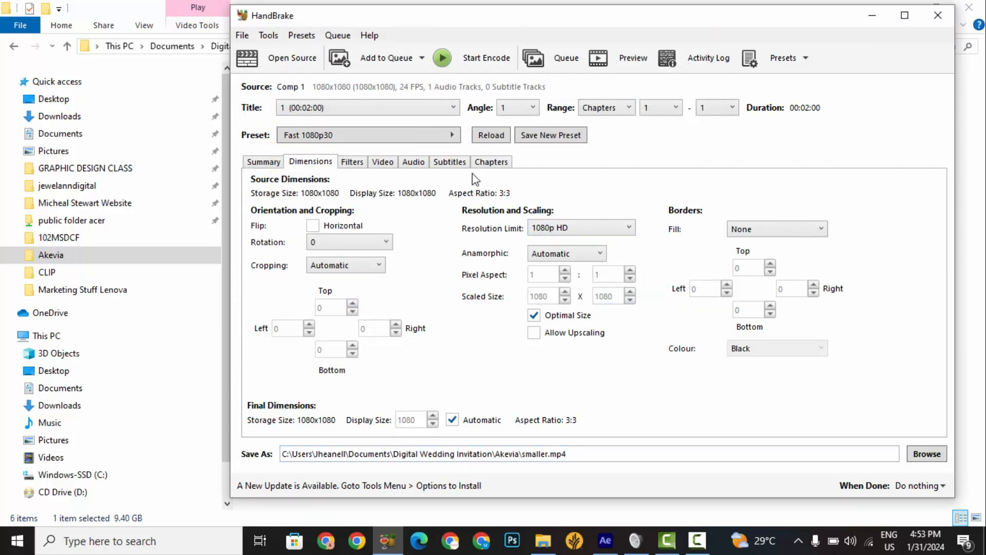
pyautogui.click(477, 60)
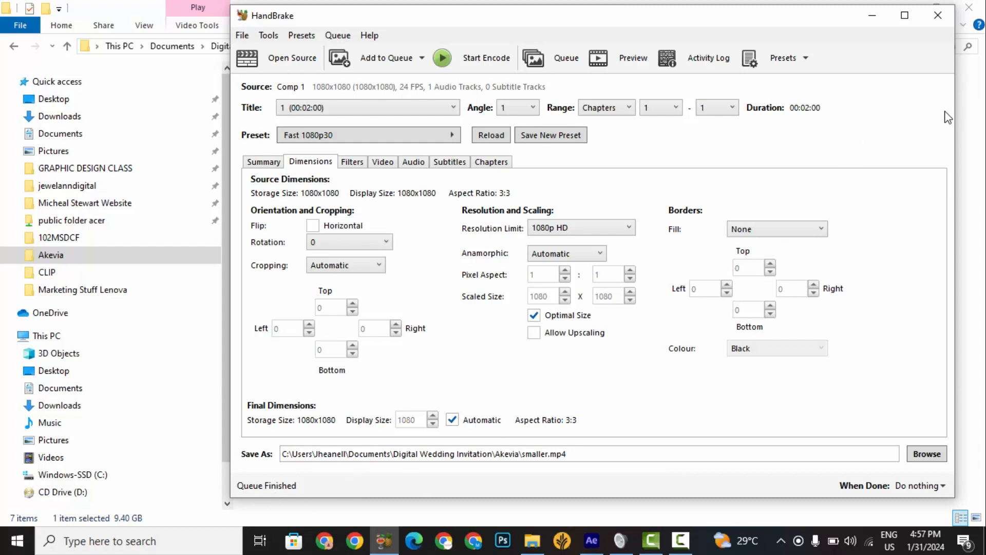
# Return to File Explorer and check the file size of smaller.mp4 in its properties.
pyautogui.click(964, 111)
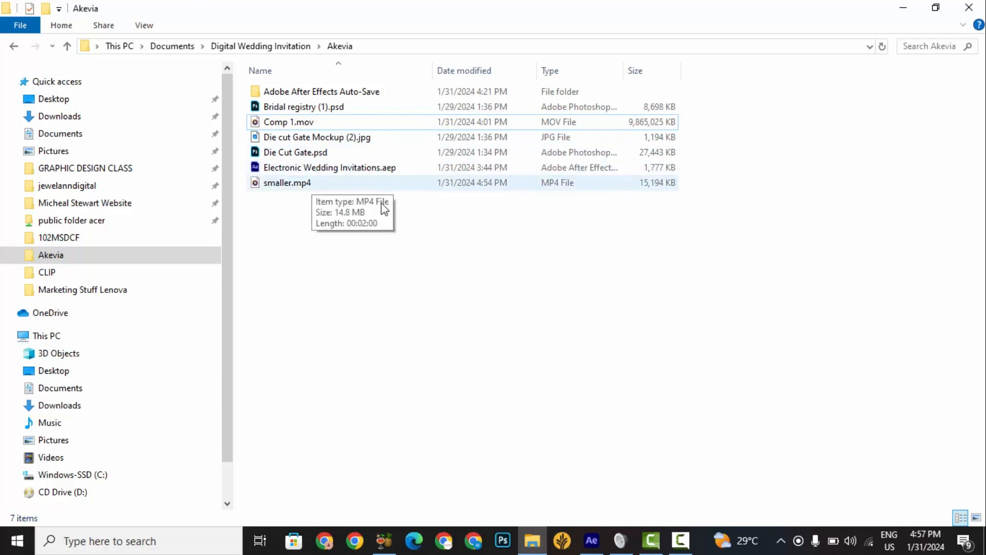
pyautogui.click(547, 183)
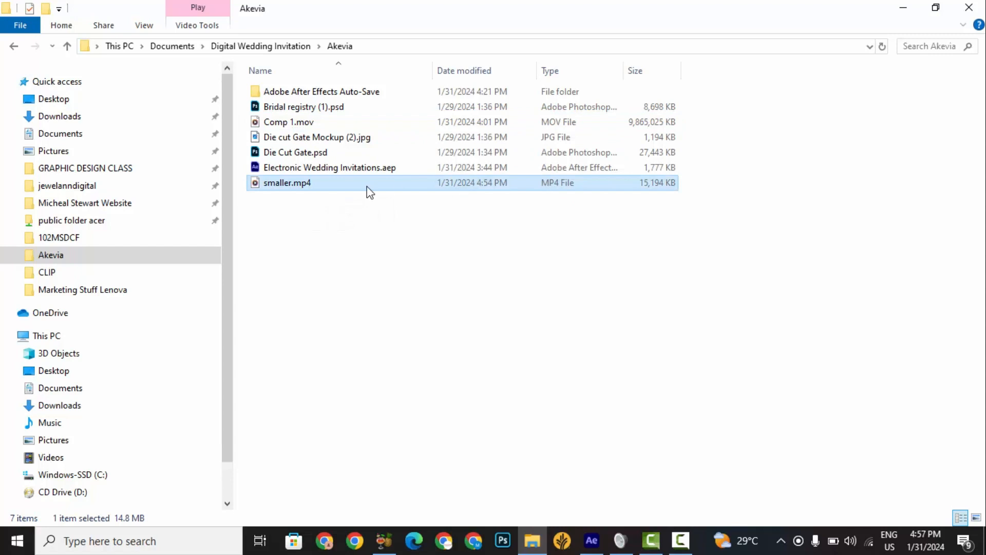
pyautogui.rightClick(650, 197)
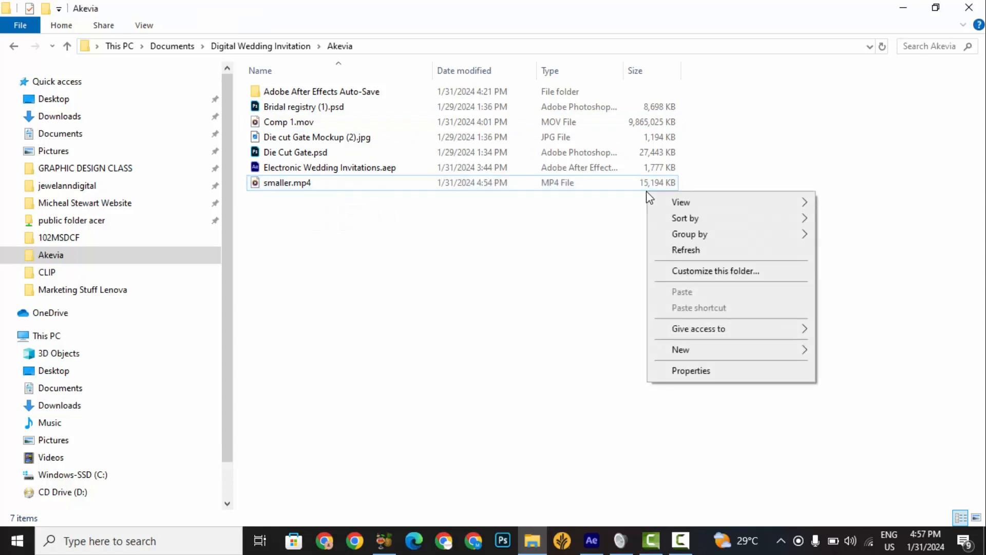
pyautogui.click(624, 184)
pyautogui.rightClick(625, 184)
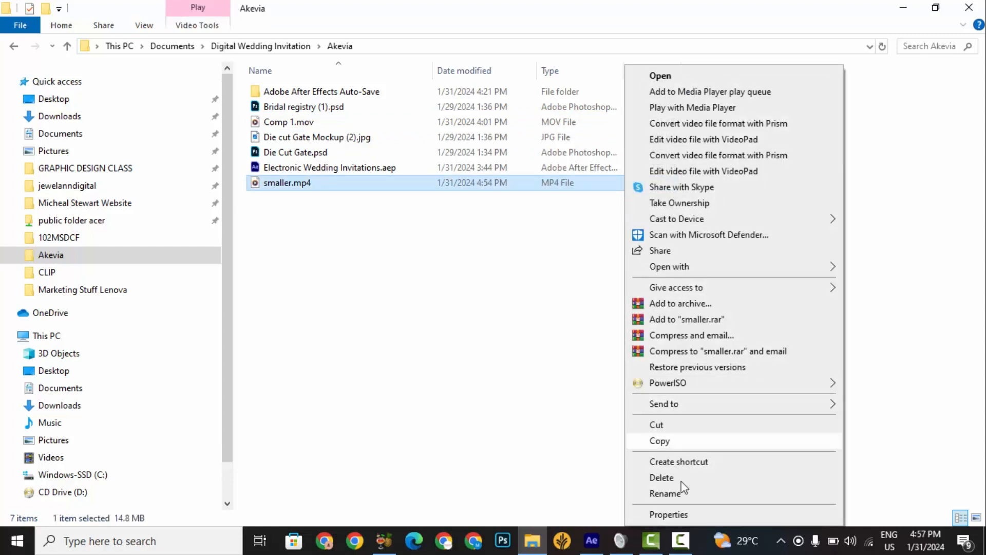
pyautogui.click(688, 514)
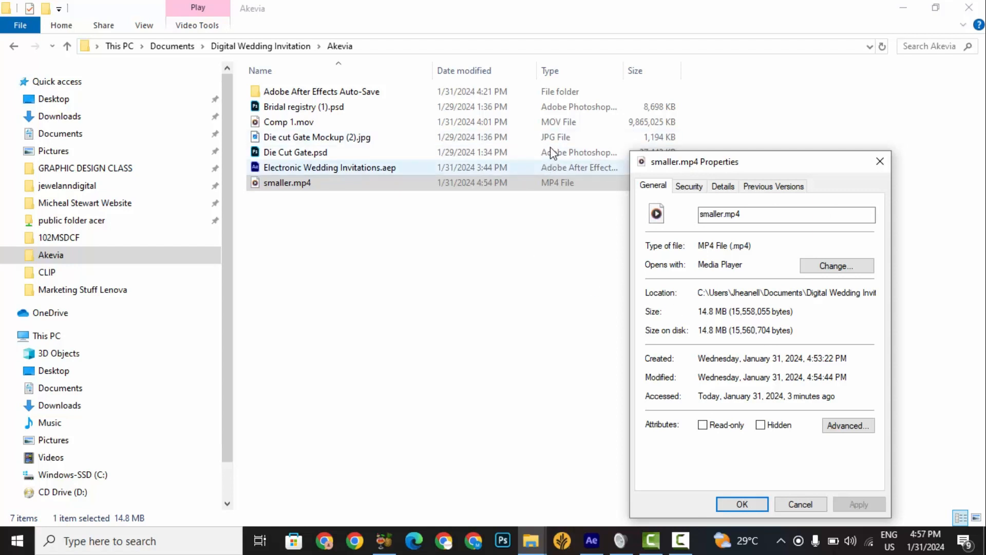
# Check the original Comp 1.mov's file size in its properties for comparison, and close them.
pyautogui.click(551, 122)
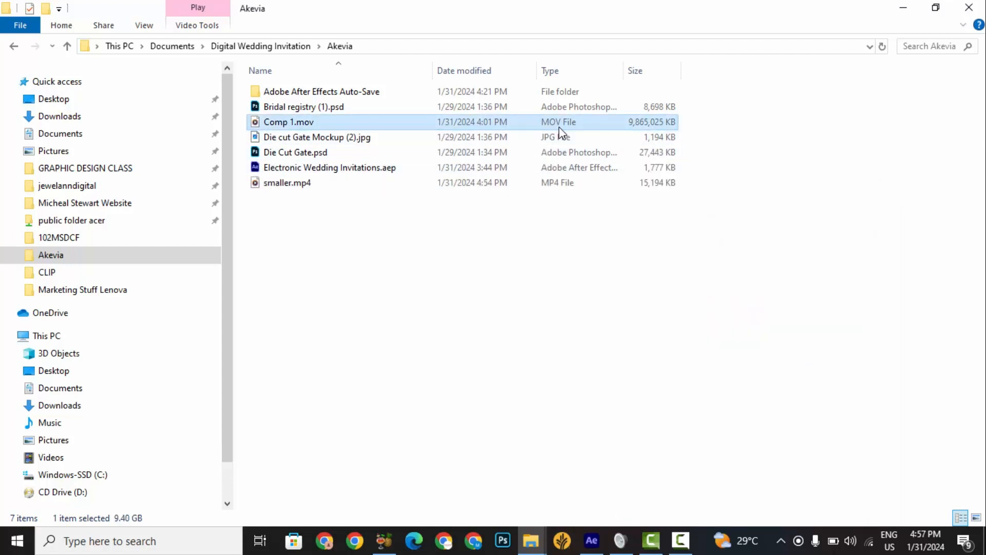
pyautogui.rightClick(559, 124)
pyautogui.click(618, 512)
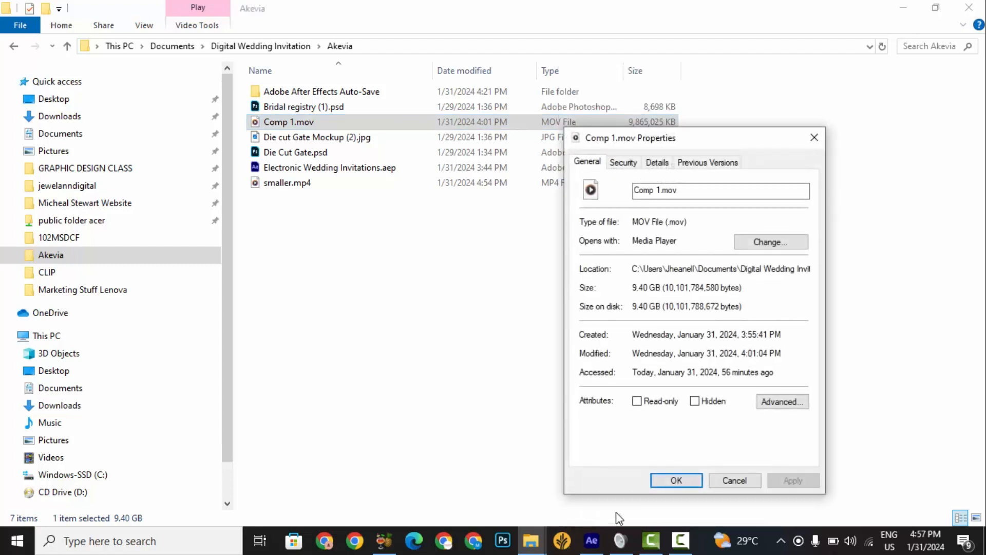
pyautogui.click(896, 207)
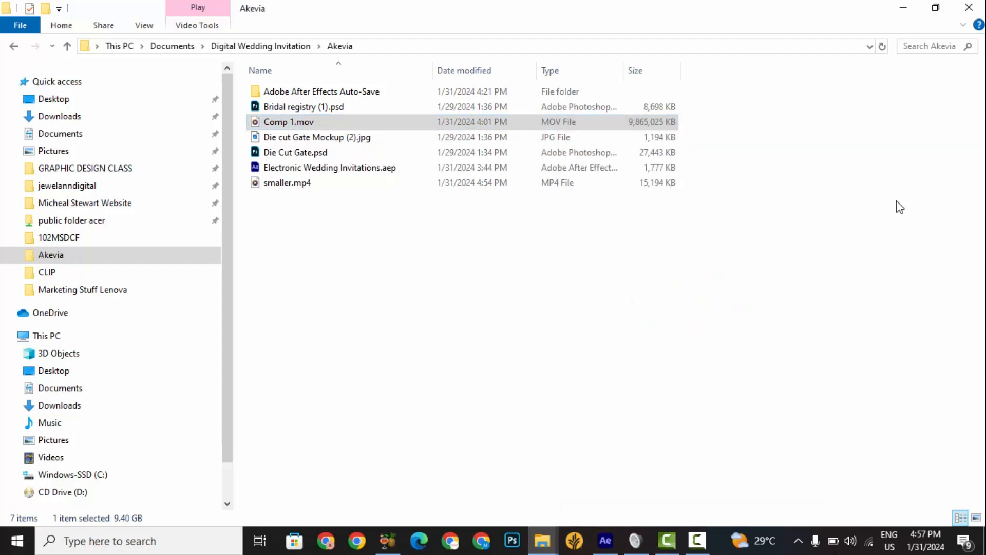